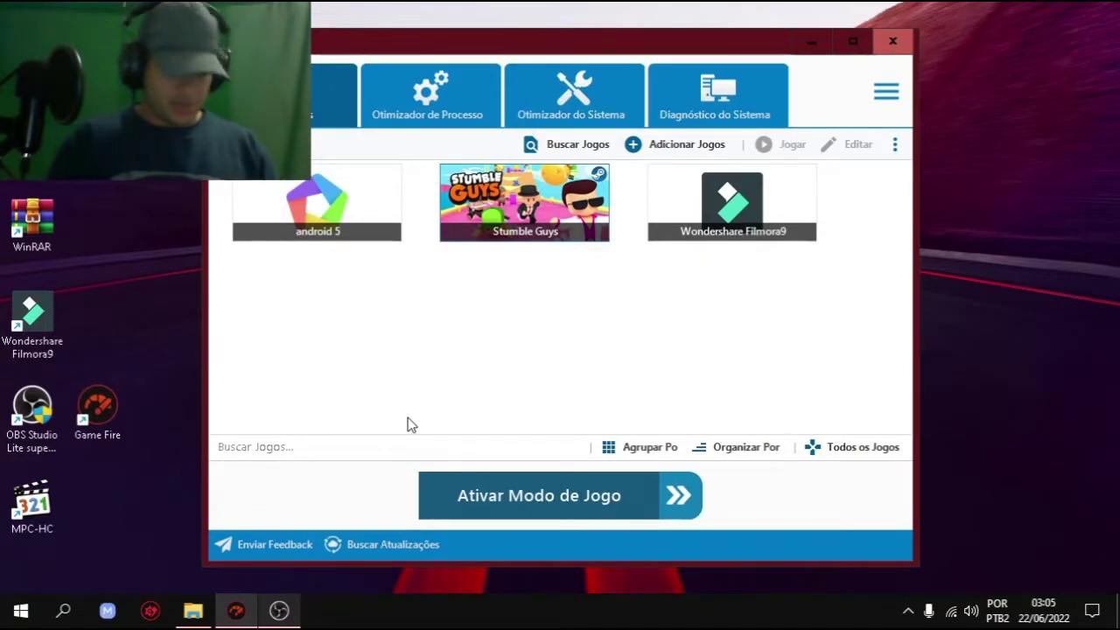
Open Windows Settings and launch System Configuration by running msconfig.
{"action": "key", "text": "super+i"}
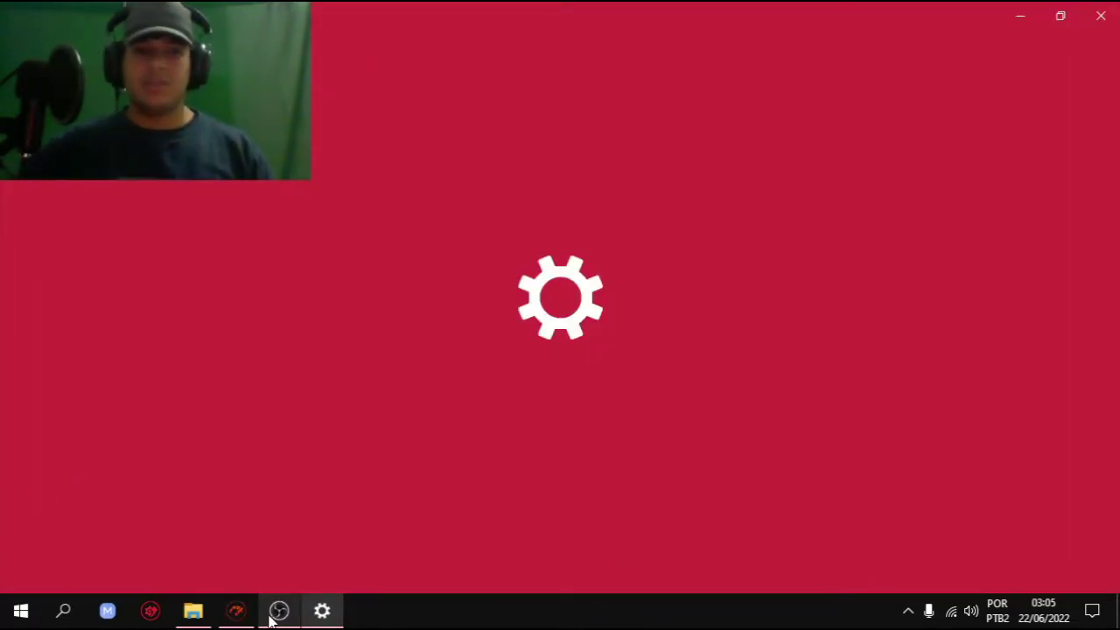
{"action": "left_click", "coordinate": [910, 614]}
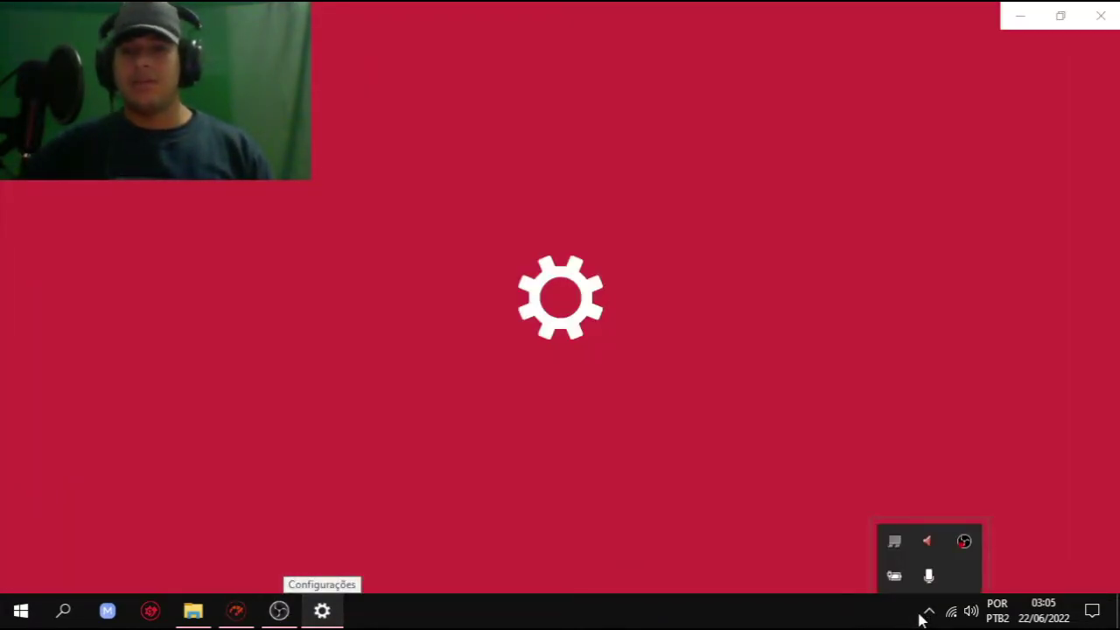
{"action": "key", "text": "super+r"}
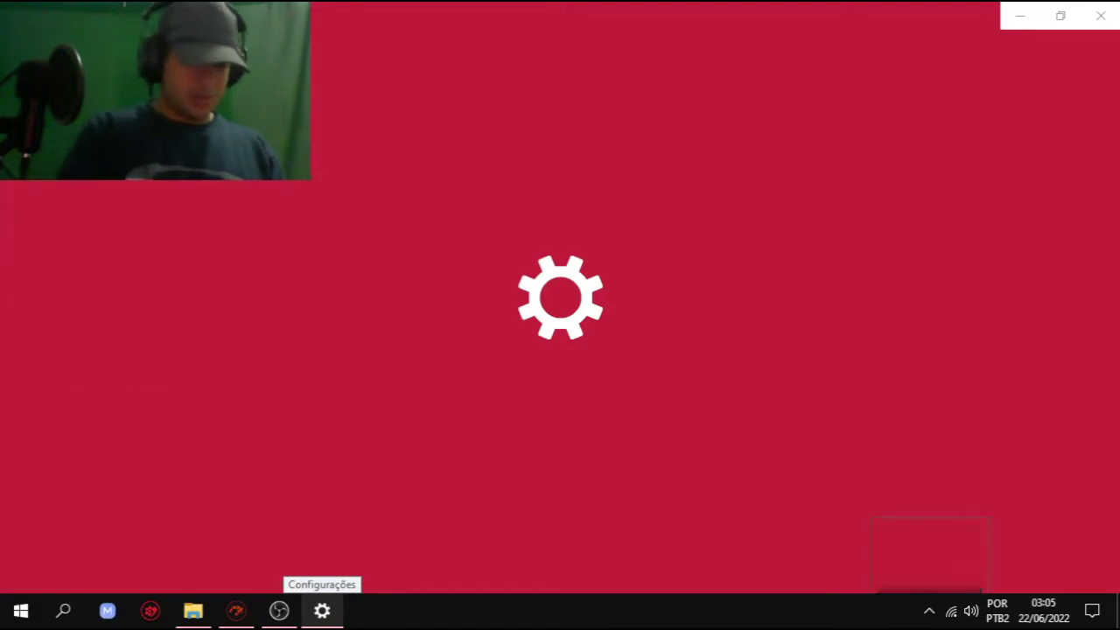
{"action": "type", "text": "msconfig"}
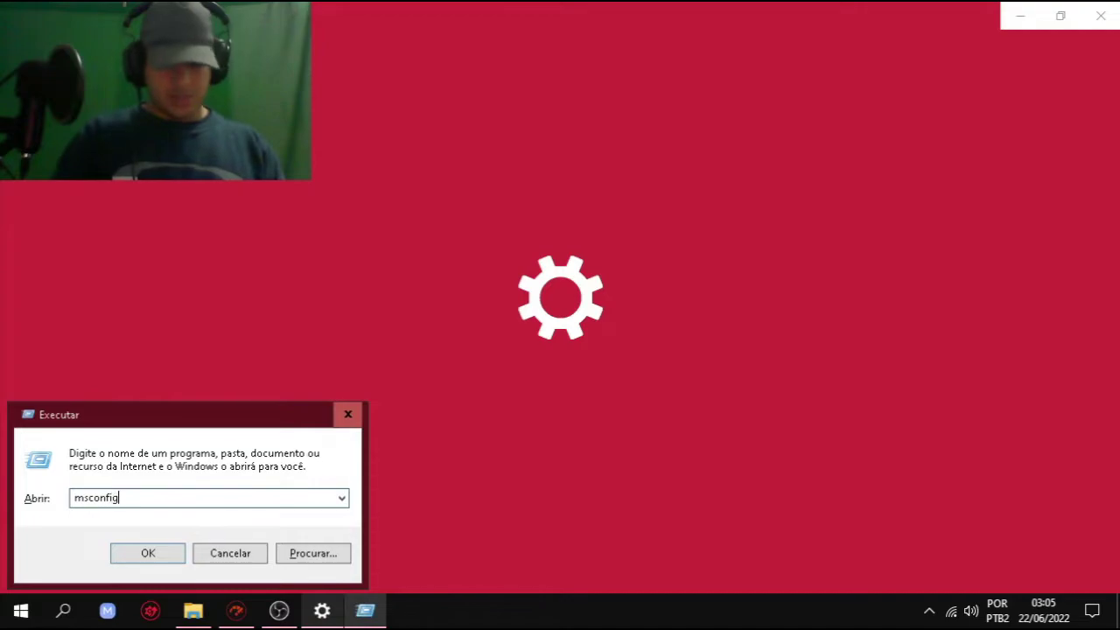
{"action": "key", "text": "Return"}
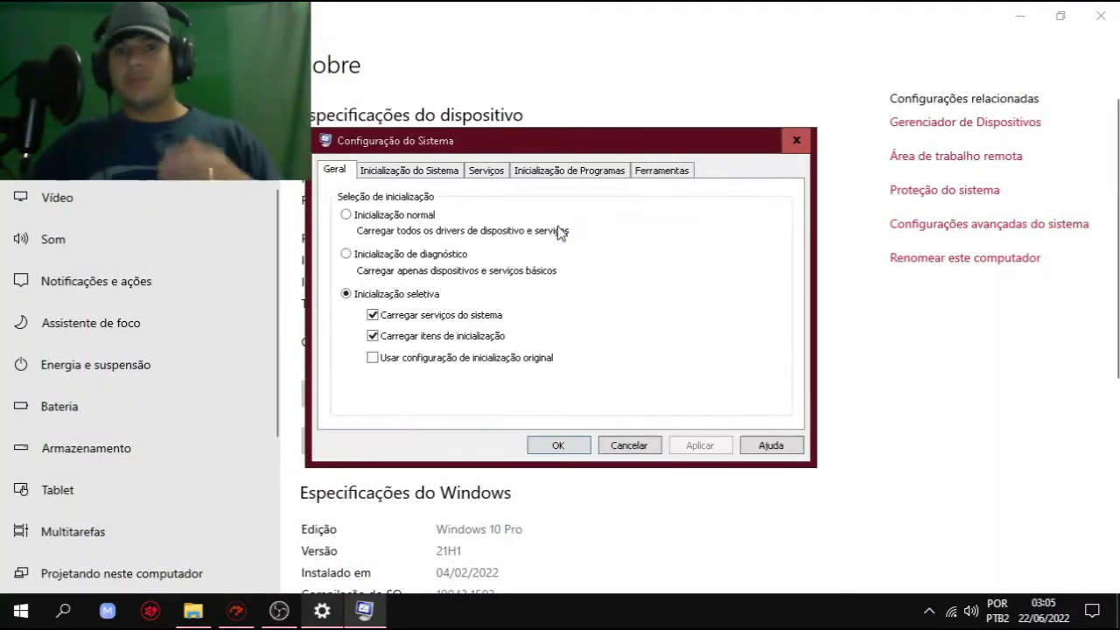
Examine the advanced boot options of the Windows 10 entry in System Configuration, and return to Game Fire without changing anything.
{"action": "left_click_drag", "start_coordinate": [591, 140], "coordinate": [749, 129]}
{"action": "left_click_drag", "start_coordinate": [667, 133], "coordinate": [622, 226]}
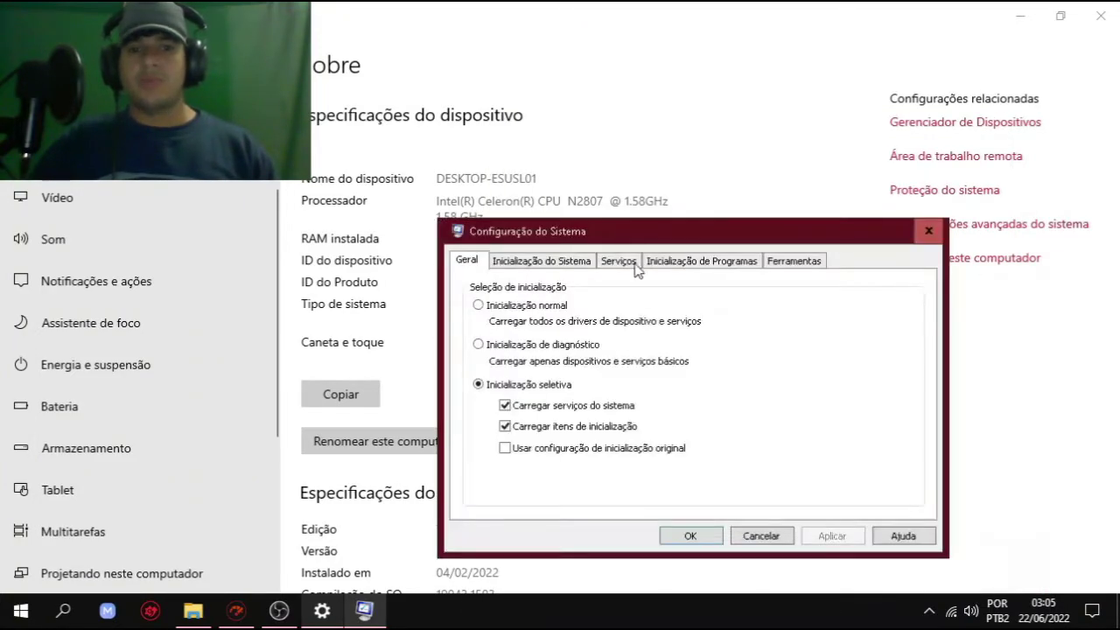
{"action": "left_click", "coordinate": [559, 263]}
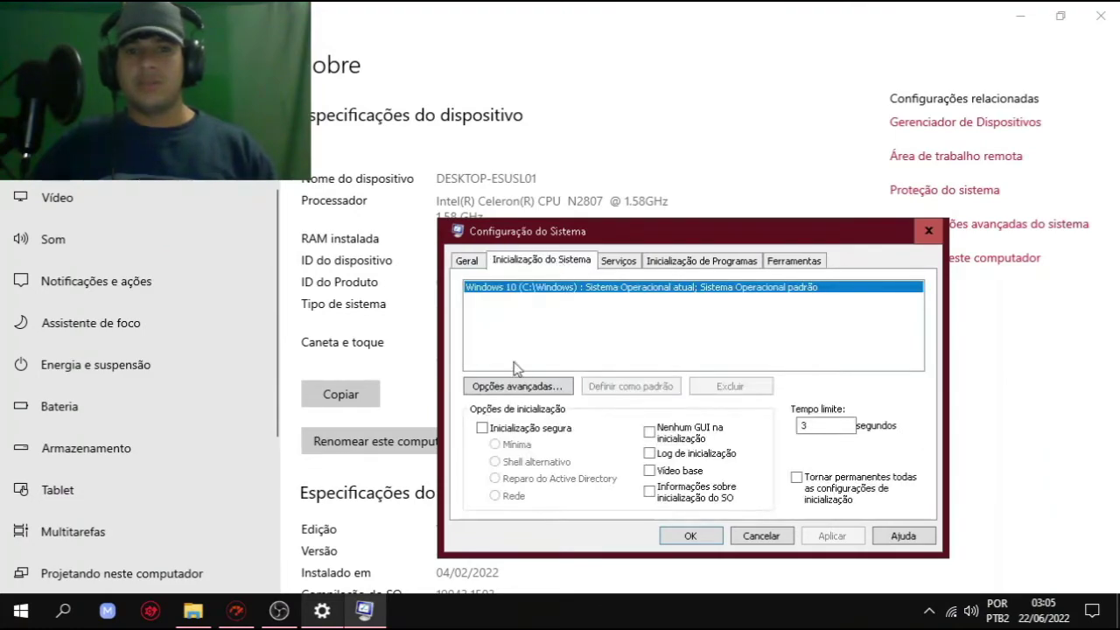
{"action": "left_click", "coordinate": [525, 387]}
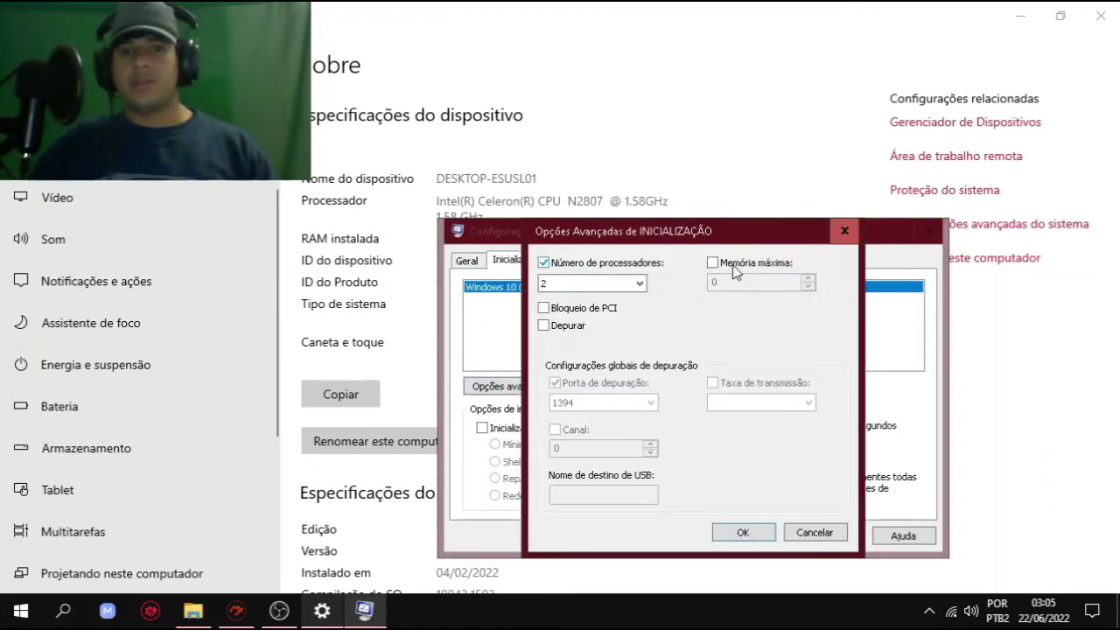
{"action": "left_click", "coordinate": [843, 231]}
{"action": "left_click", "coordinate": [929, 232]}
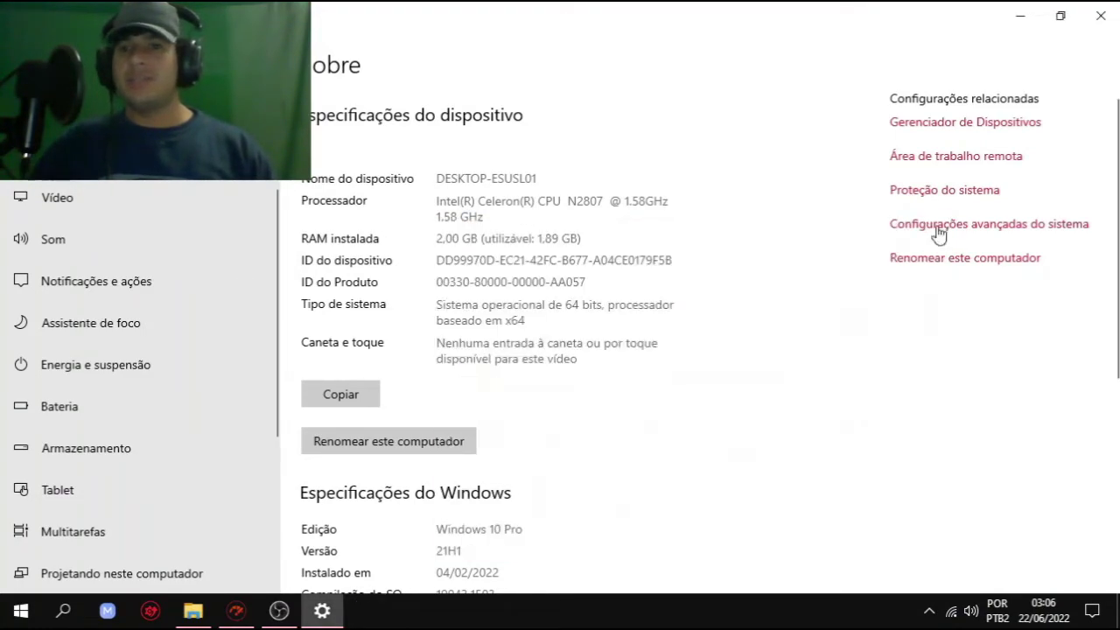
{"action": "left_click", "coordinate": [1018, 16]}
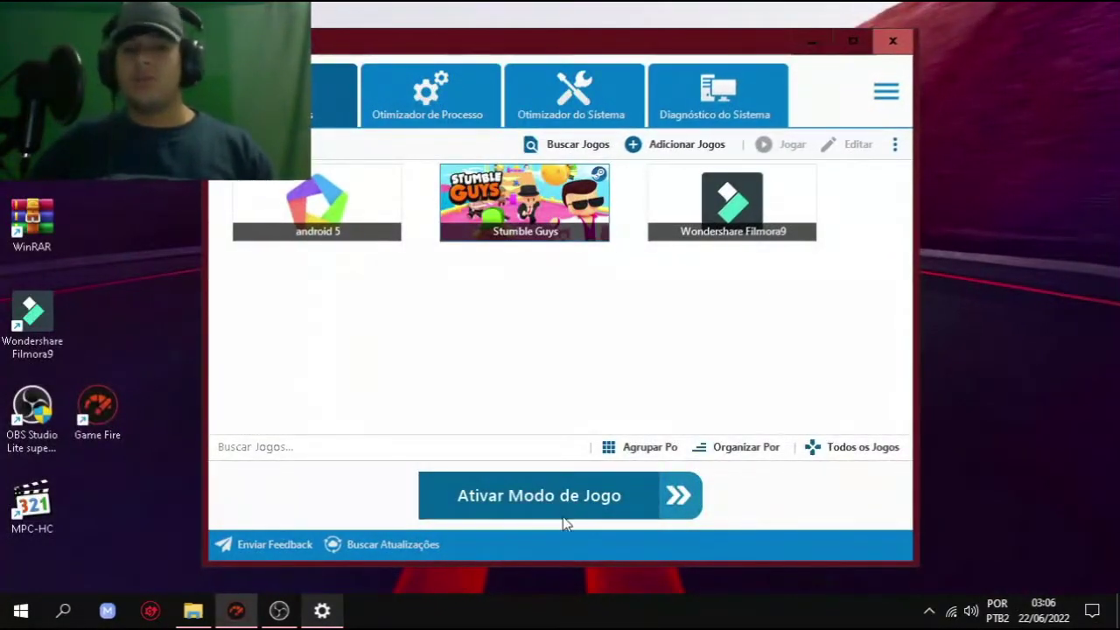
{"action": "left_click", "coordinate": [930, 616]}
{"action": "left_click", "coordinate": [929, 617]}
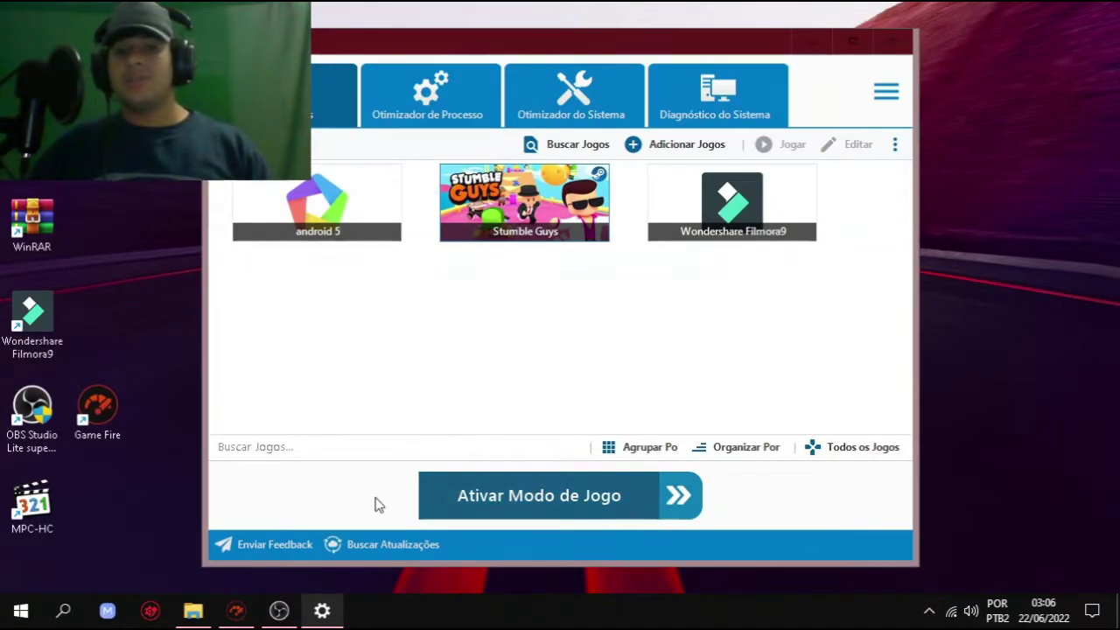
Activate Game Mode with the preselected Microsoft Edge and Wondershare helper processes optimized, and dismiss the Game Mode report.
{"action": "left_click", "coordinate": [500, 498]}
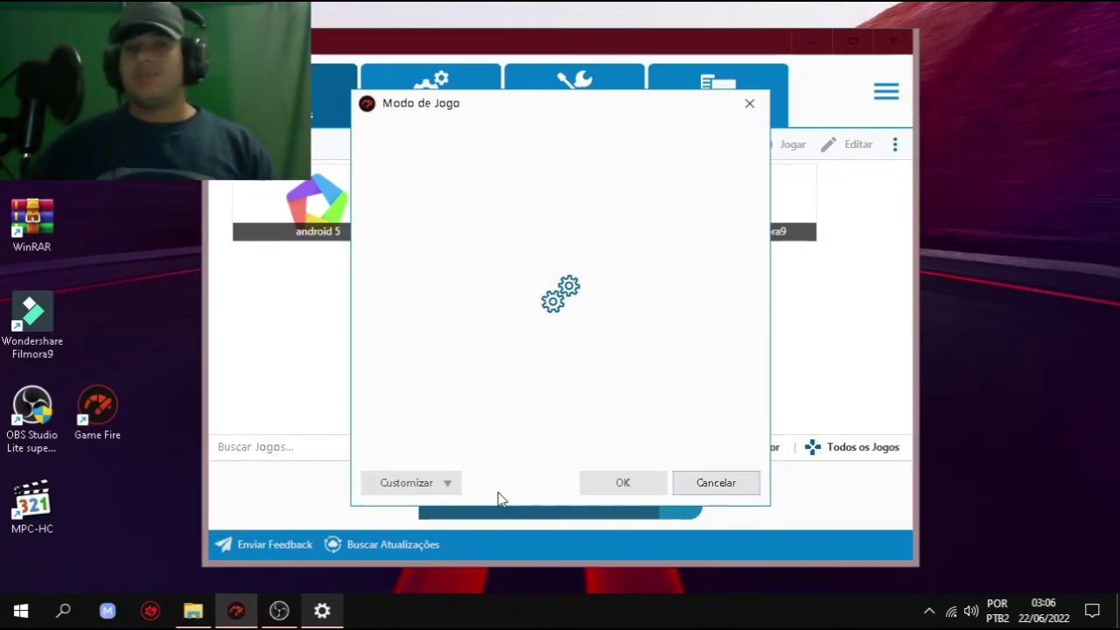
{"action": "left_click_drag", "start_coordinate": [545, 106], "coordinate": [216, 143]}
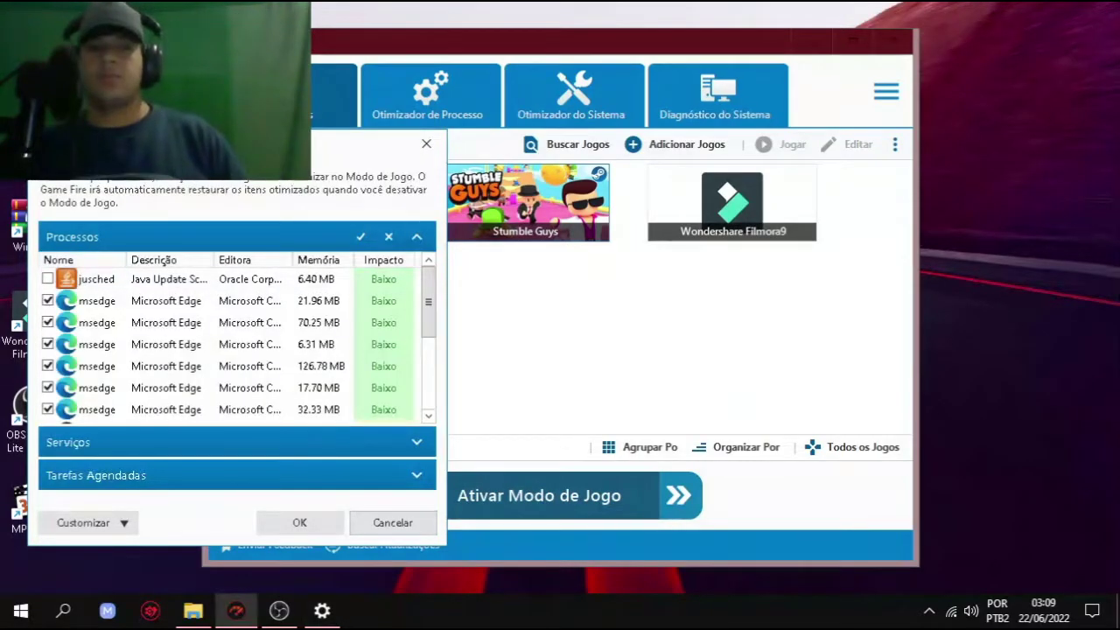
{"action": "left_click_drag", "start_coordinate": [245, 140], "coordinate": [387, 113]}
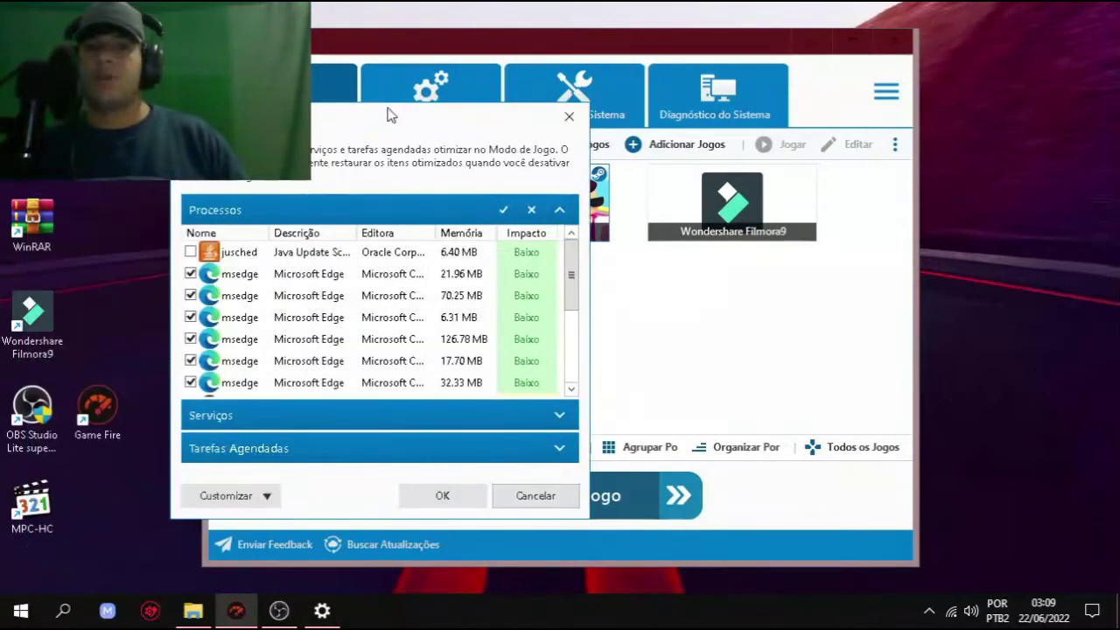
{"action": "scroll", "coordinate": [424, 298], "scroll_direction": "down", "scroll_amount": 5}
{"action": "scroll", "coordinate": [420, 308], "scroll_direction": "up", "scroll_amount": 5}
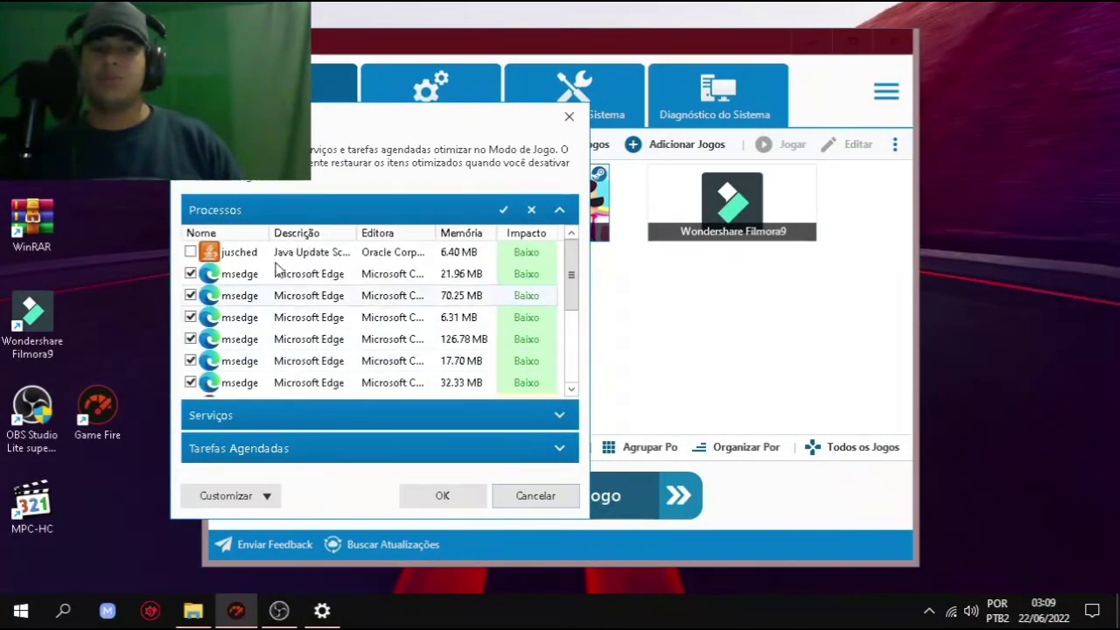
{"action": "scroll", "coordinate": [268, 333], "scroll_direction": "down", "scroll_amount": 5}
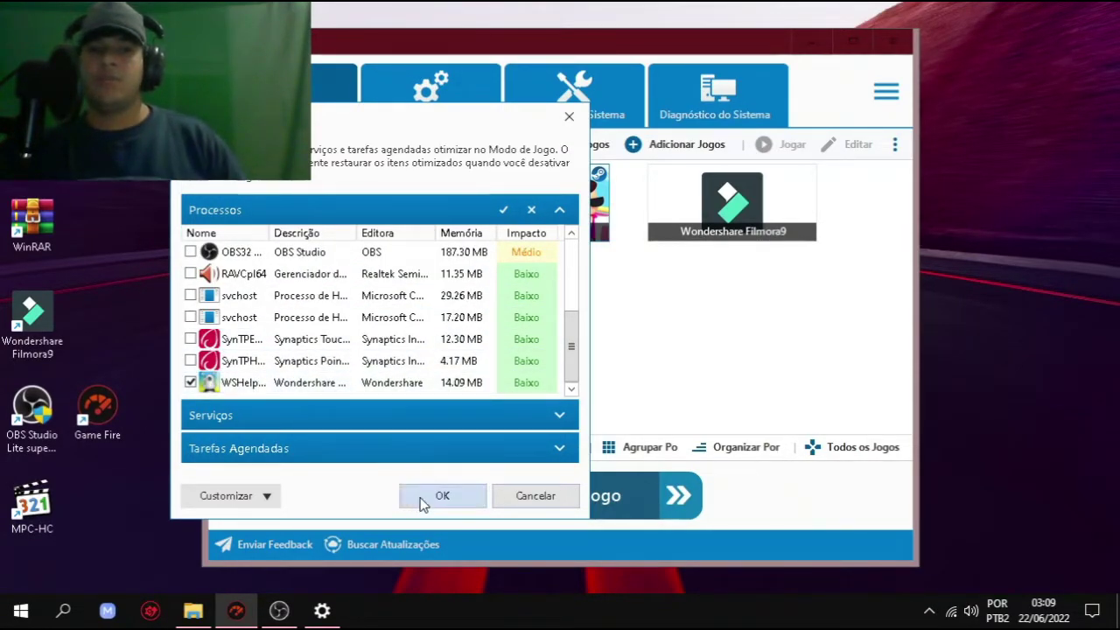
{"action": "left_click", "coordinate": [429, 495]}
{"action": "left_click", "coordinate": [436, 486]}
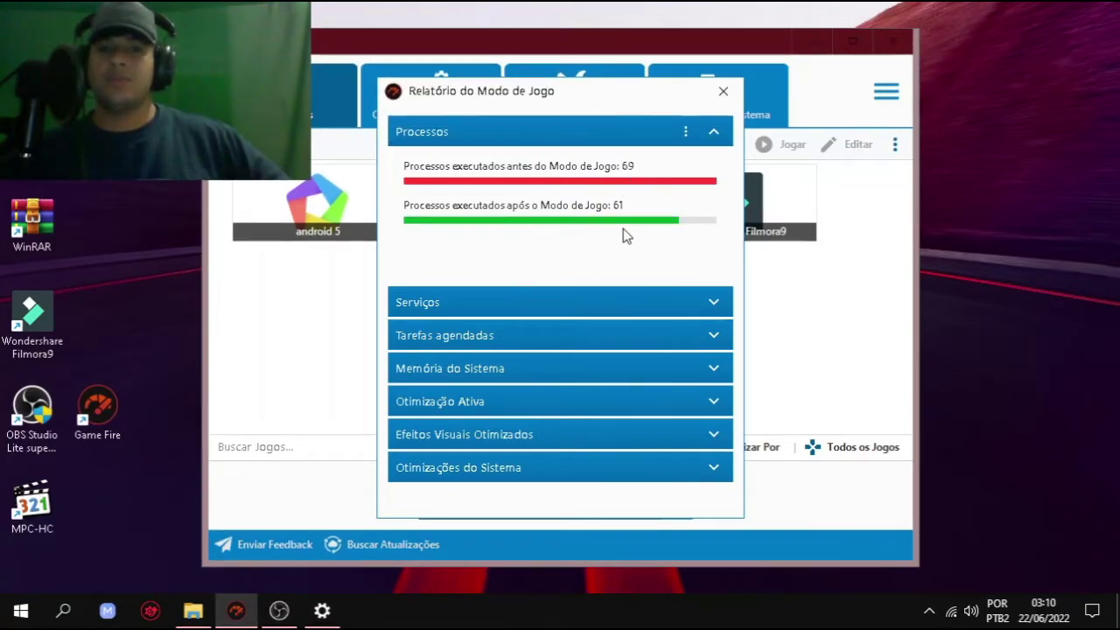
{"action": "left_click", "coordinate": [723, 92]}
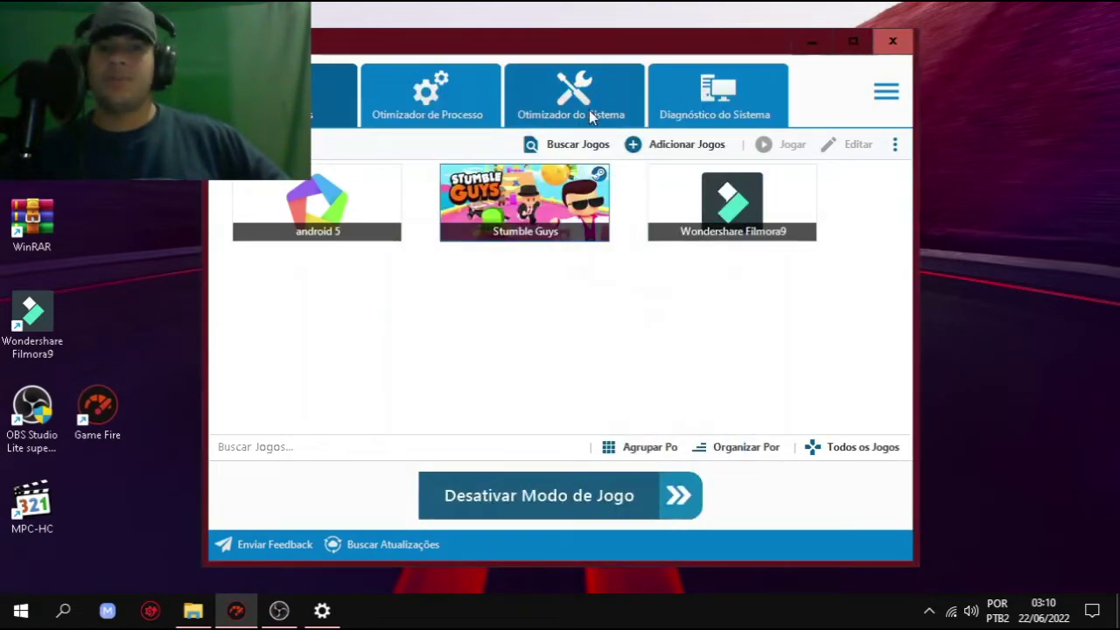
Review the System Optimizer settings for memory cache and Prefetch, and the Internet, Aplicativos and Efeitos Visuais categories.
{"action": "left_click", "coordinate": [582, 93]}
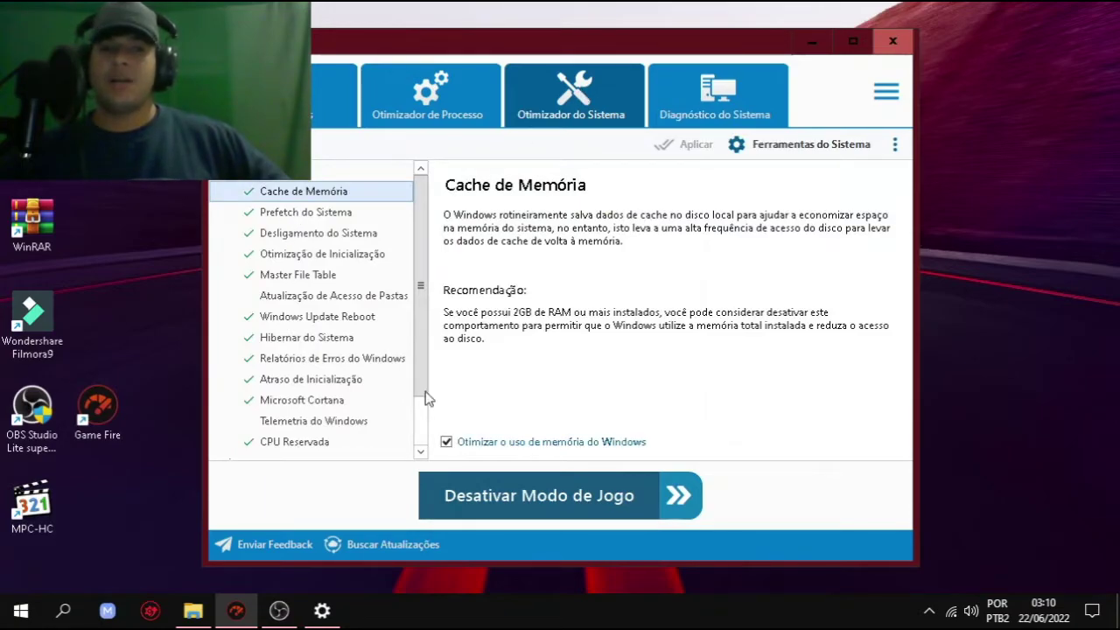
{"action": "left_click", "coordinate": [444, 442]}
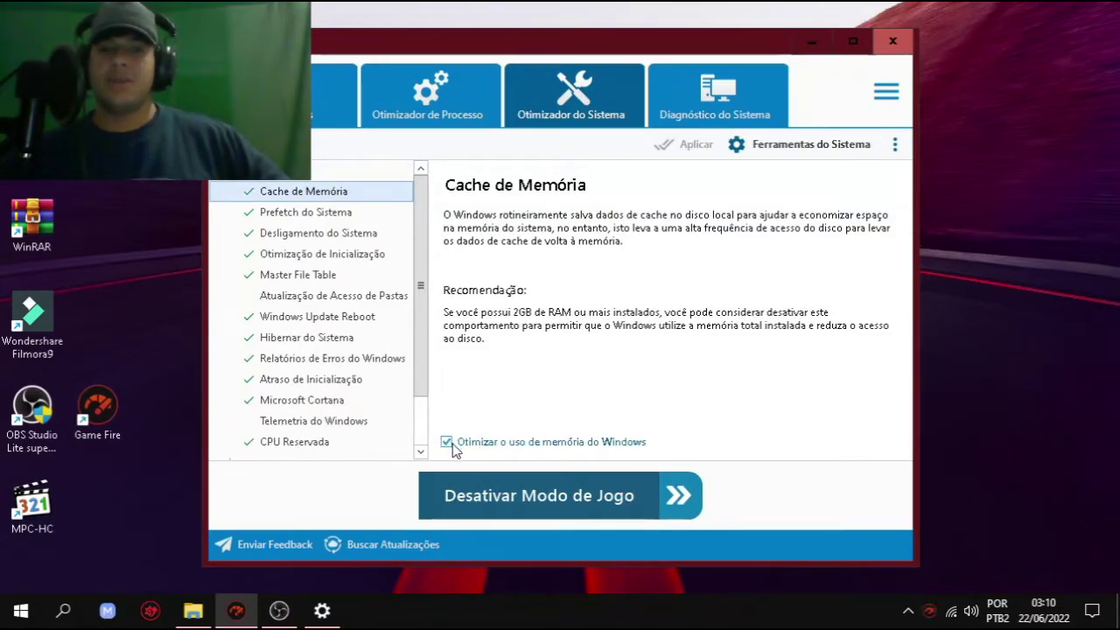
{"action": "left_click", "coordinate": [446, 442]}
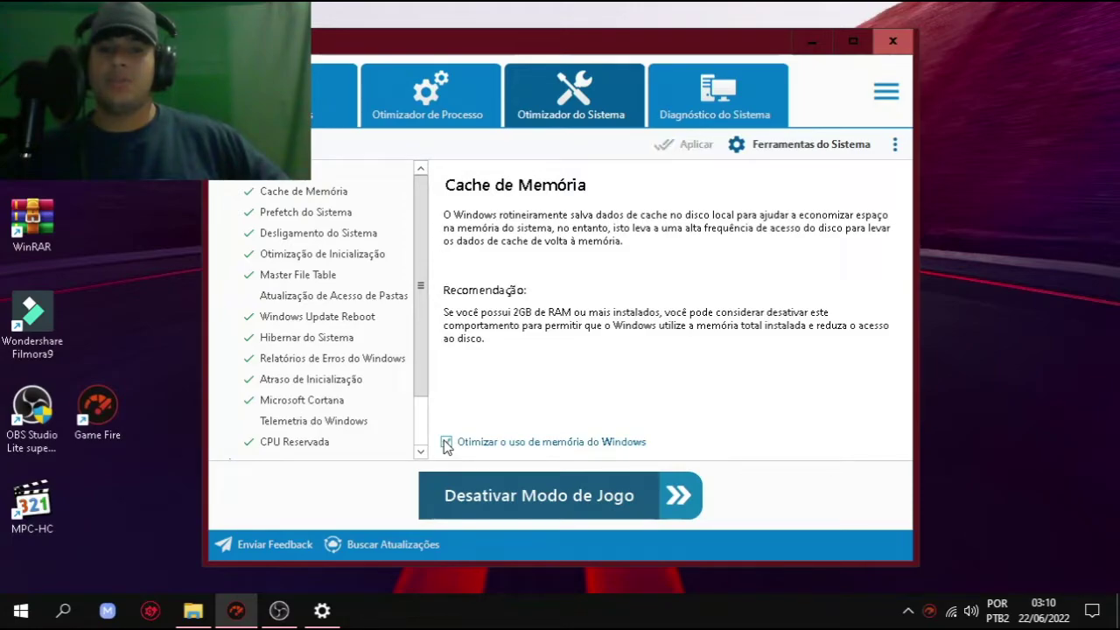
{"action": "left_click", "coordinate": [298, 215]}
{"action": "scroll", "coordinate": [305, 373], "scroll_direction": "down", "scroll_amount": 1}
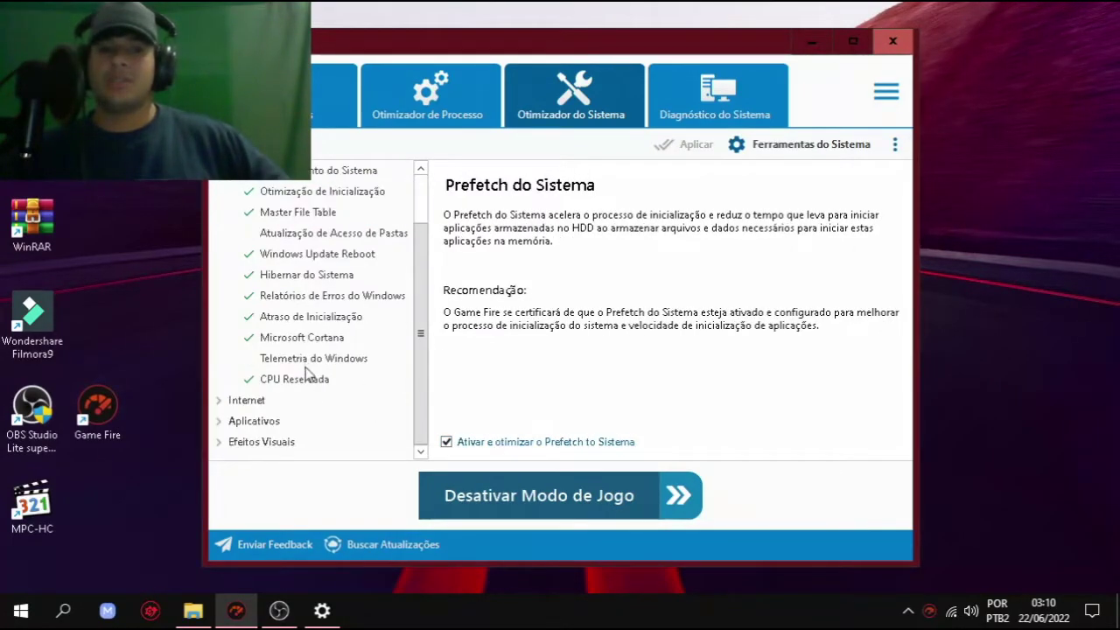
{"action": "left_click", "coordinate": [242, 401]}
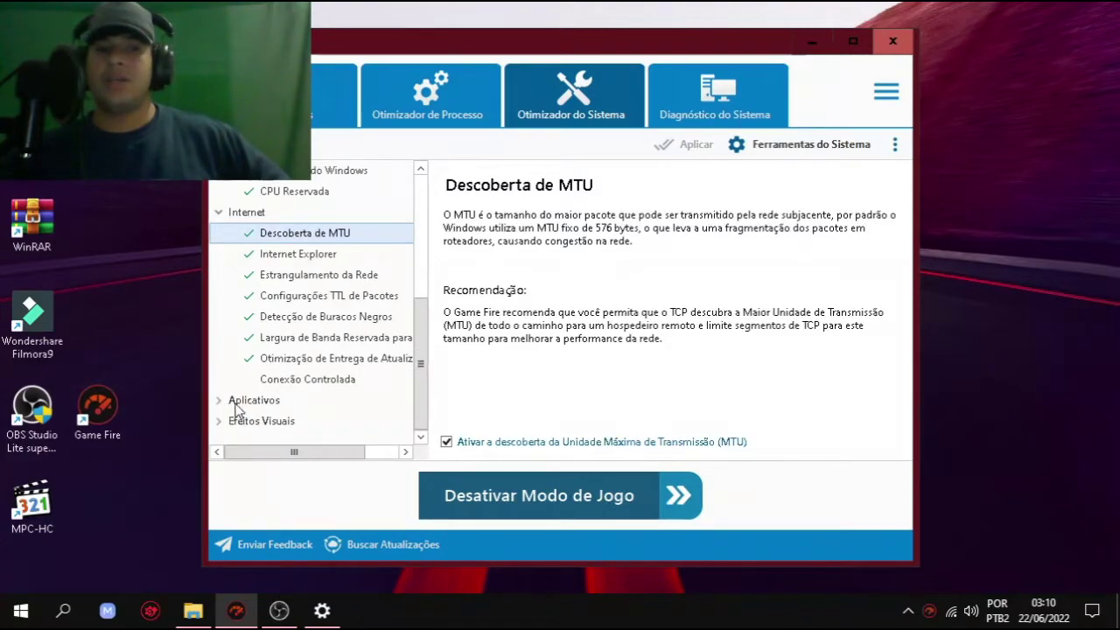
{"action": "left_click", "coordinate": [236, 406]}
{"action": "left_click", "coordinate": [232, 422]}
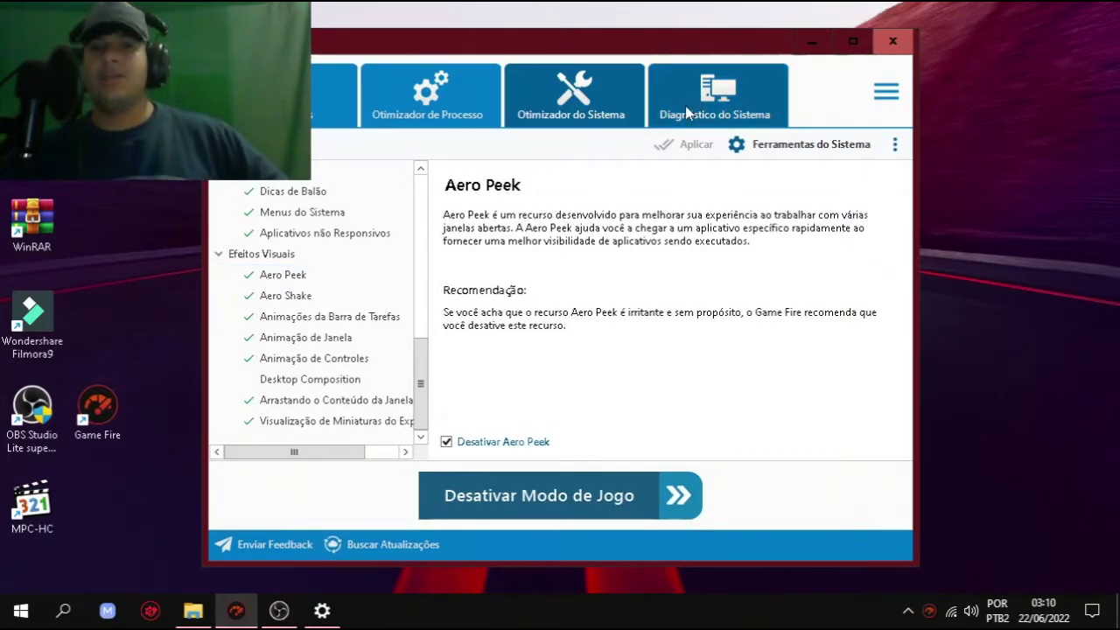
Start the system diagnosis and check the device specifications in Windows Settings while it loads.
{"action": "left_click", "coordinate": [697, 98]}
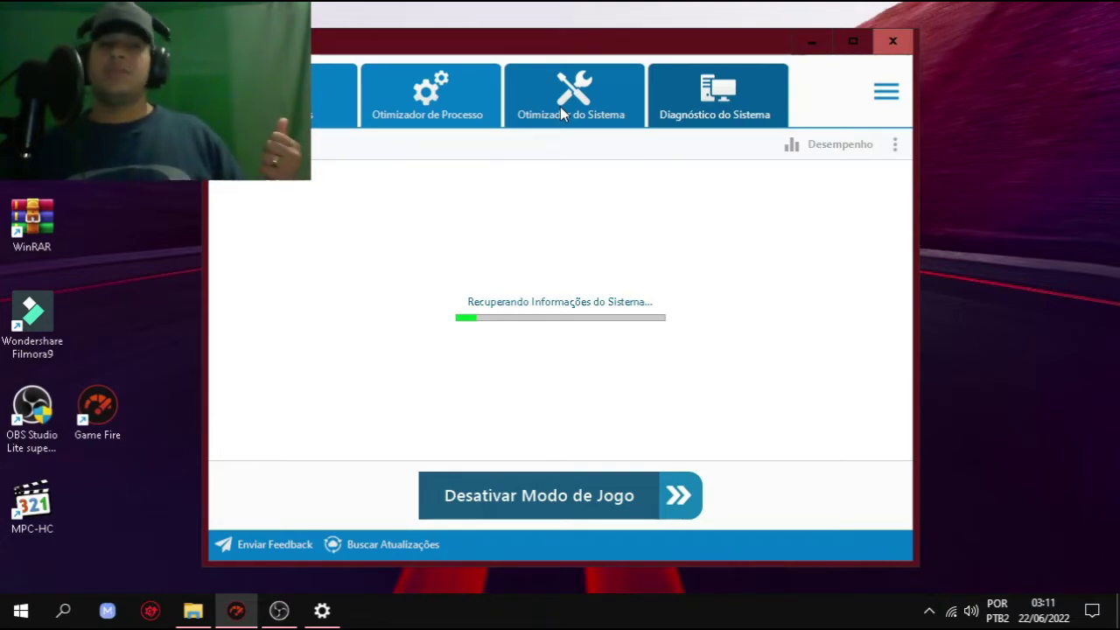
{"action": "left_click", "coordinate": [322, 610]}
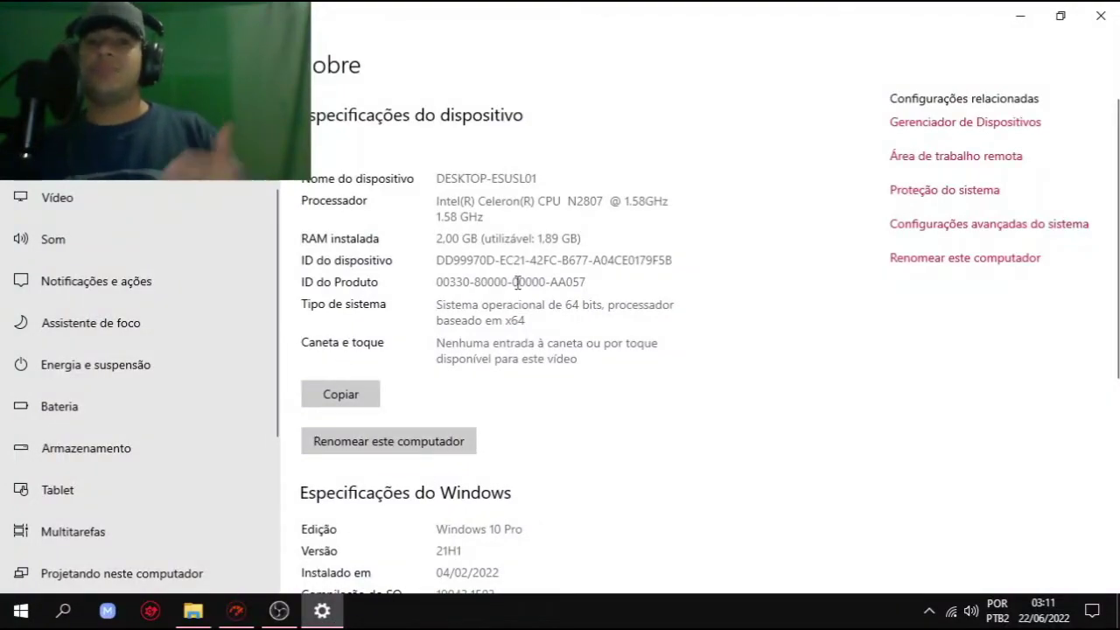
{"action": "left_click", "coordinate": [1021, 19]}
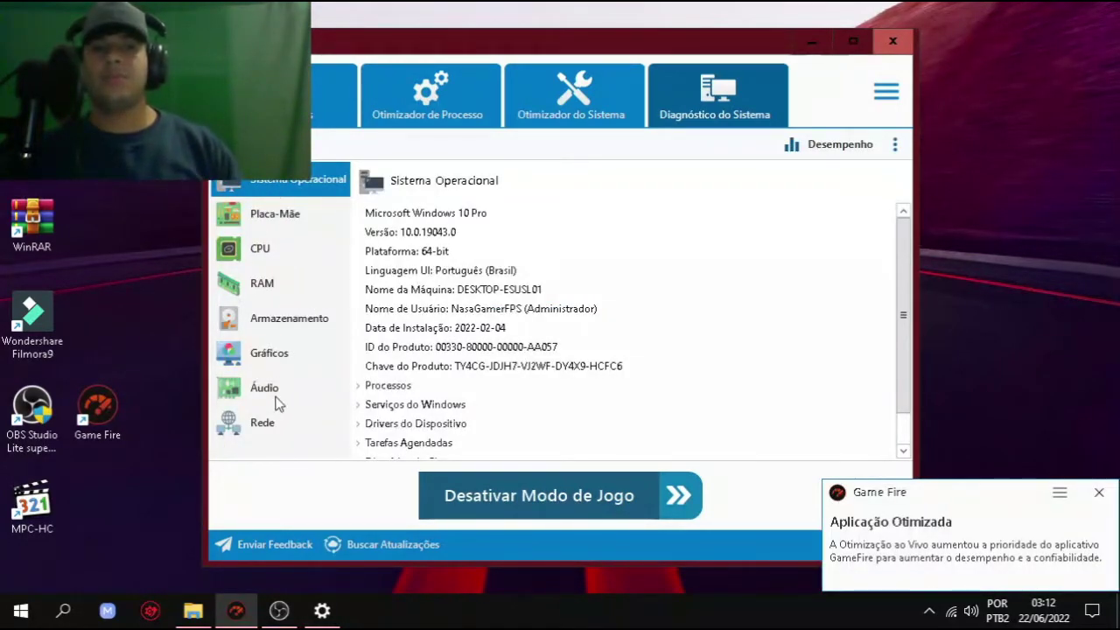
Examine the network, audio, storage and graphics details in the system diagnosis.
{"action": "left_click", "coordinate": [262, 425]}
{"action": "left_click", "coordinate": [257, 397]}
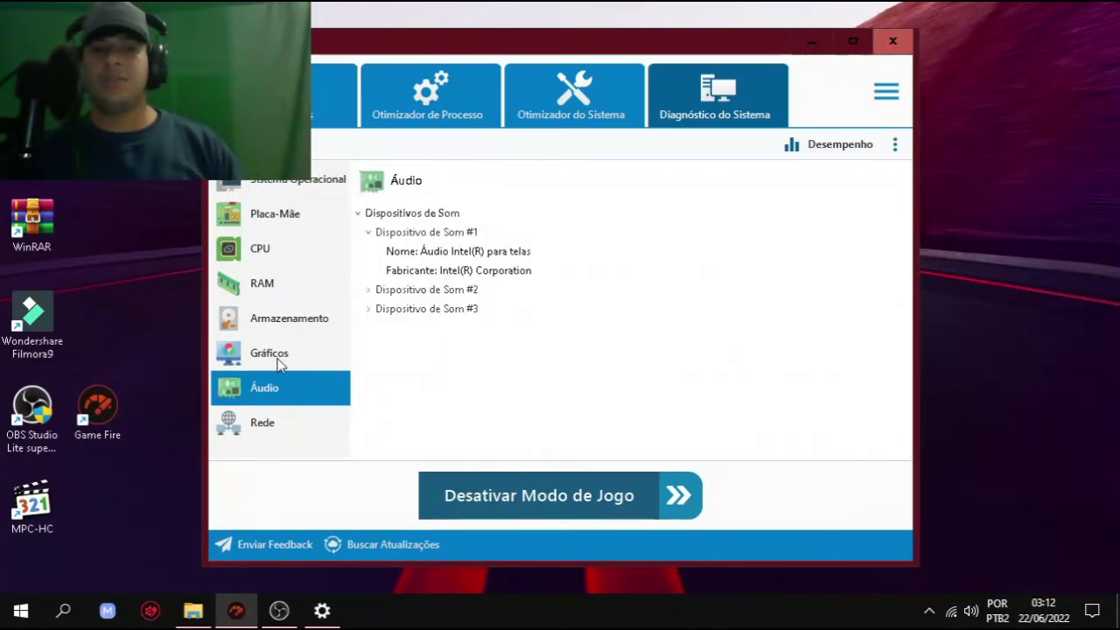
{"action": "left_click", "coordinate": [280, 362]}
{"action": "left_click", "coordinate": [290, 329]}
{"action": "left_click", "coordinate": [287, 354]}
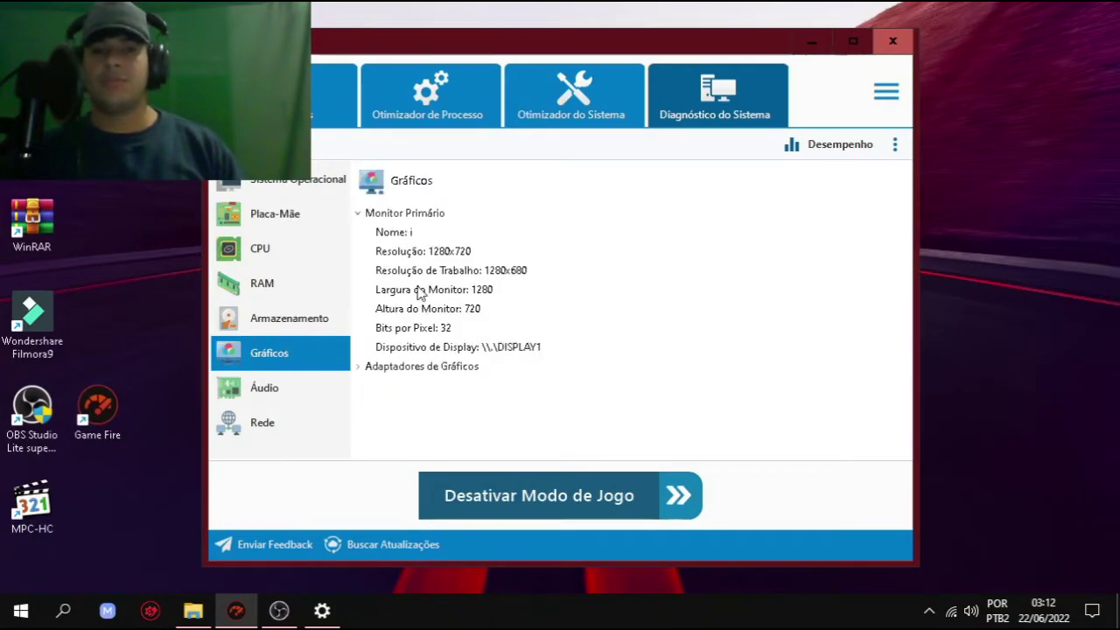
Maximize the Game Fire window and examine the hard disk's full storage details.
{"action": "left_click", "coordinate": [851, 41]}
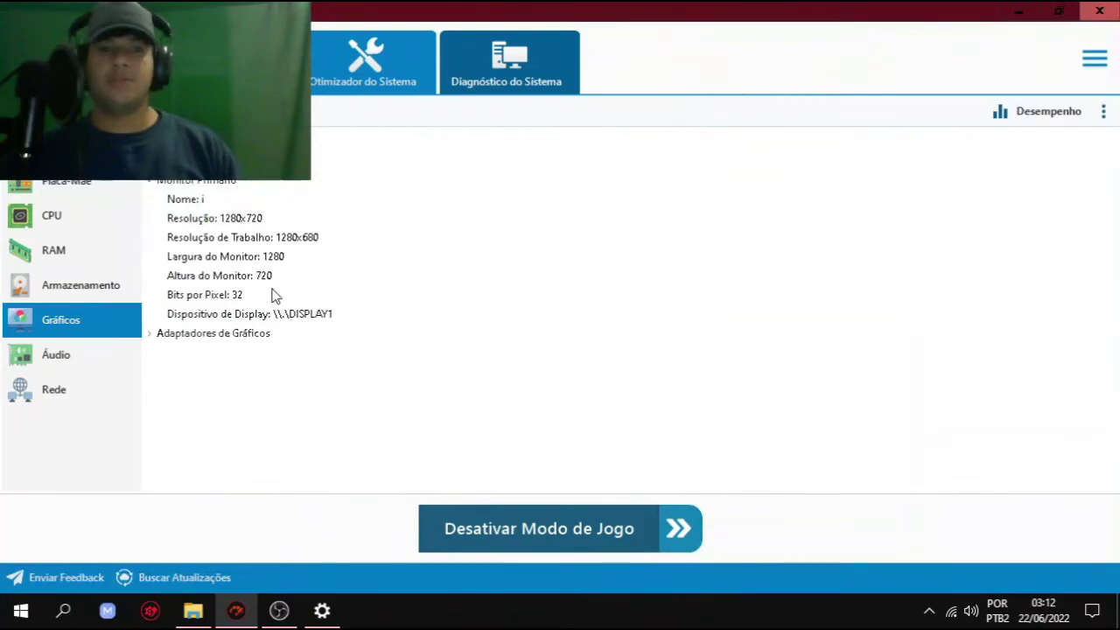
{"action": "left_click", "coordinate": [36, 294]}
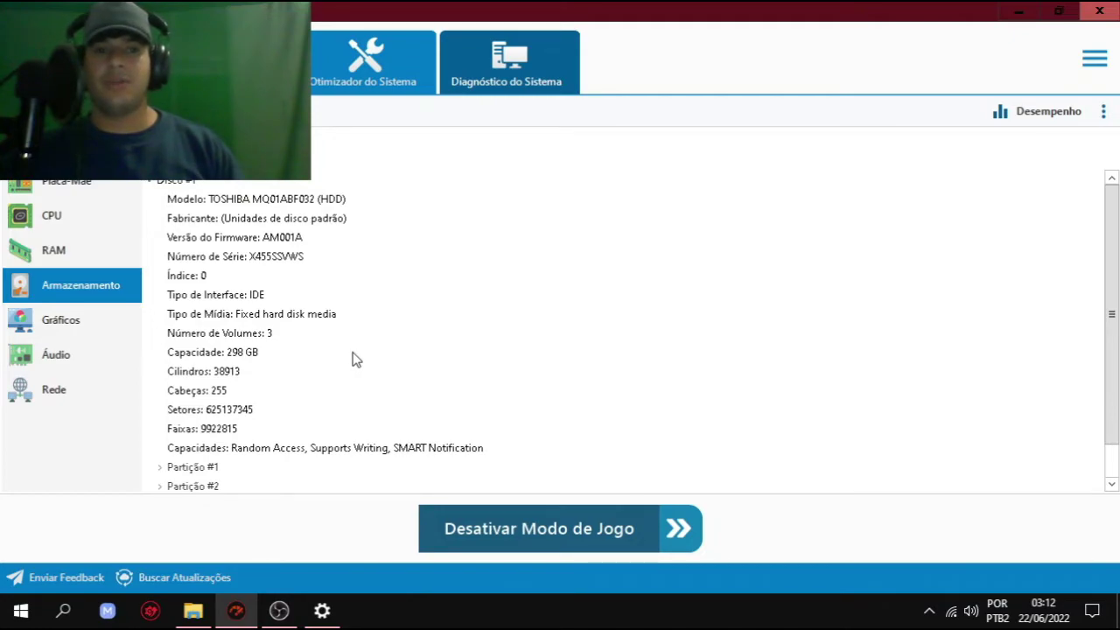
{"action": "scroll", "coordinate": [365, 385], "scroll_direction": "down", "scroll_amount": 1}
{"action": "scroll", "coordinate": [366, 385], "scroll_direction": "up", "scroll_amount": 1}
{"action": "scroll", "coordinate": [274, 317], "scroll_direction": "down", "scroll_amount": 1}
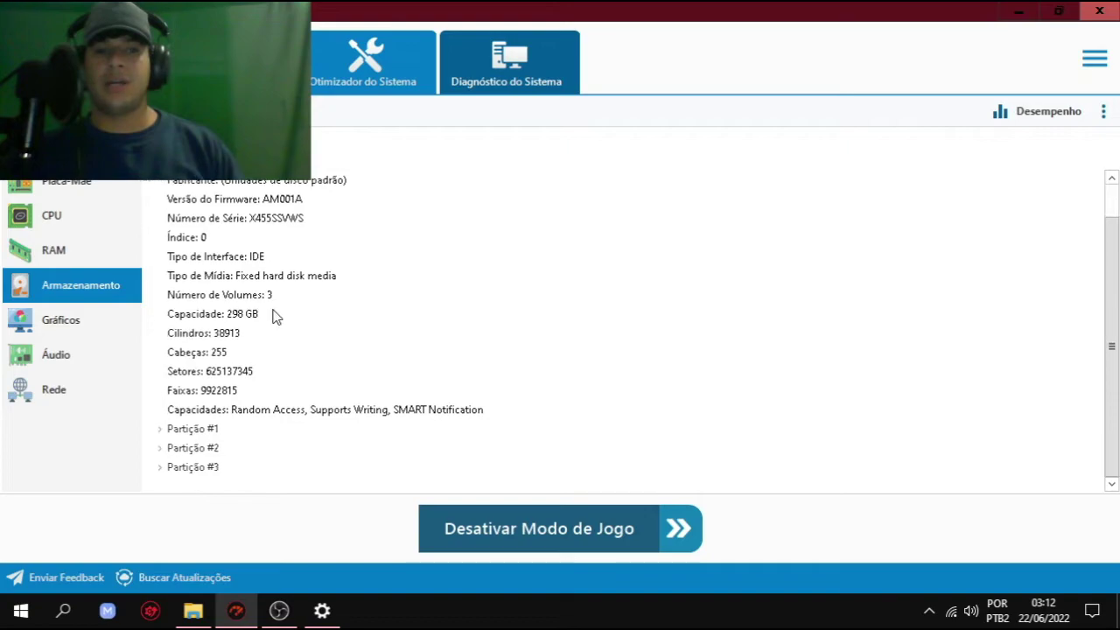
Examine the RAM, CPU, motherboard and operating system details in the system diagnosis.
{"action": "left_click", "coordinate": [51, 263]}
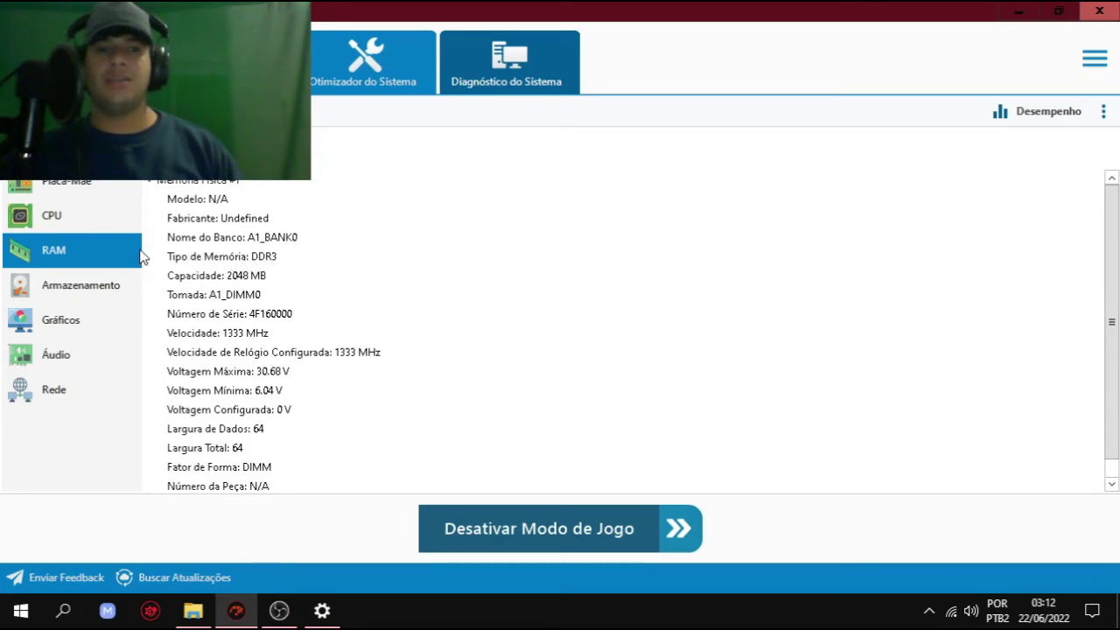
{"action": "left_click", "coordinate": [87, 225]}
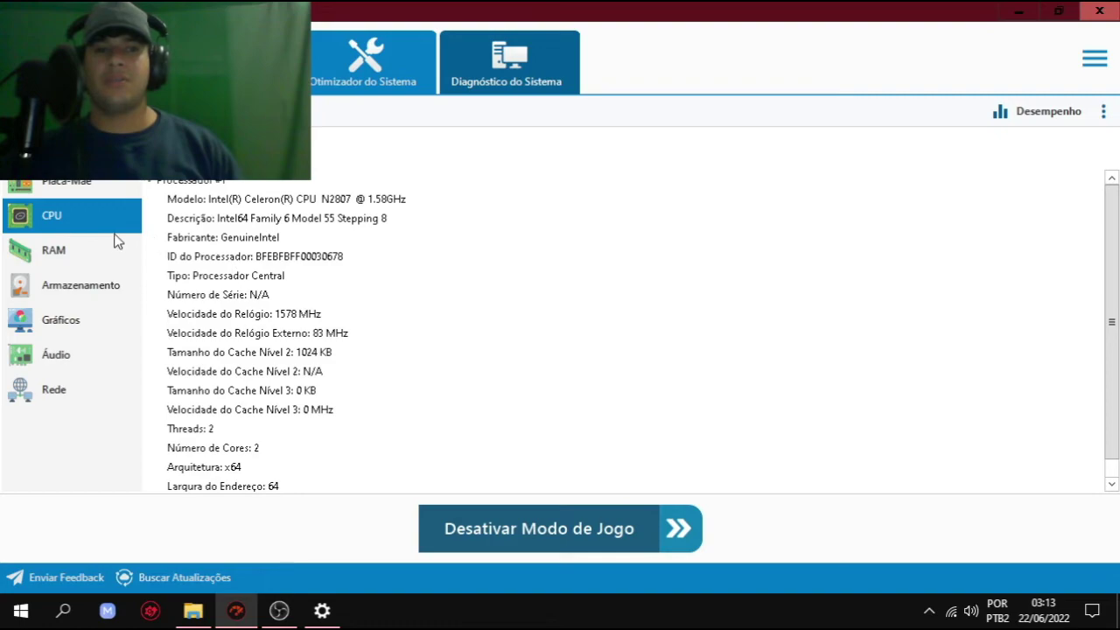
{"action": "left_click", "coordinate": [55, 186]}
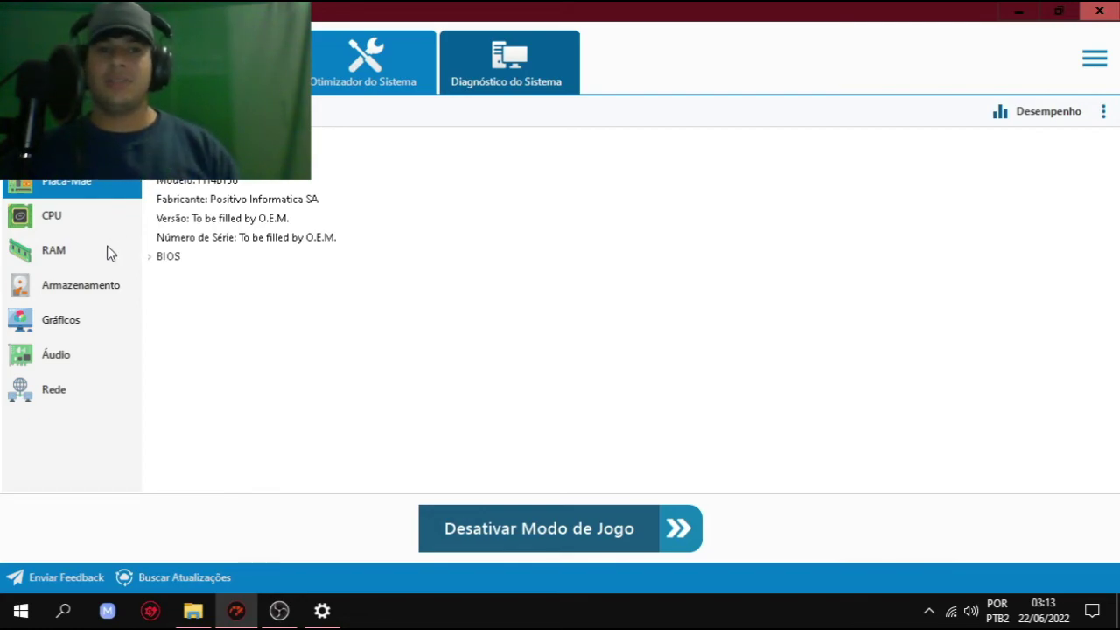
{"action": "left_click", "coordinate": [52, 145]}
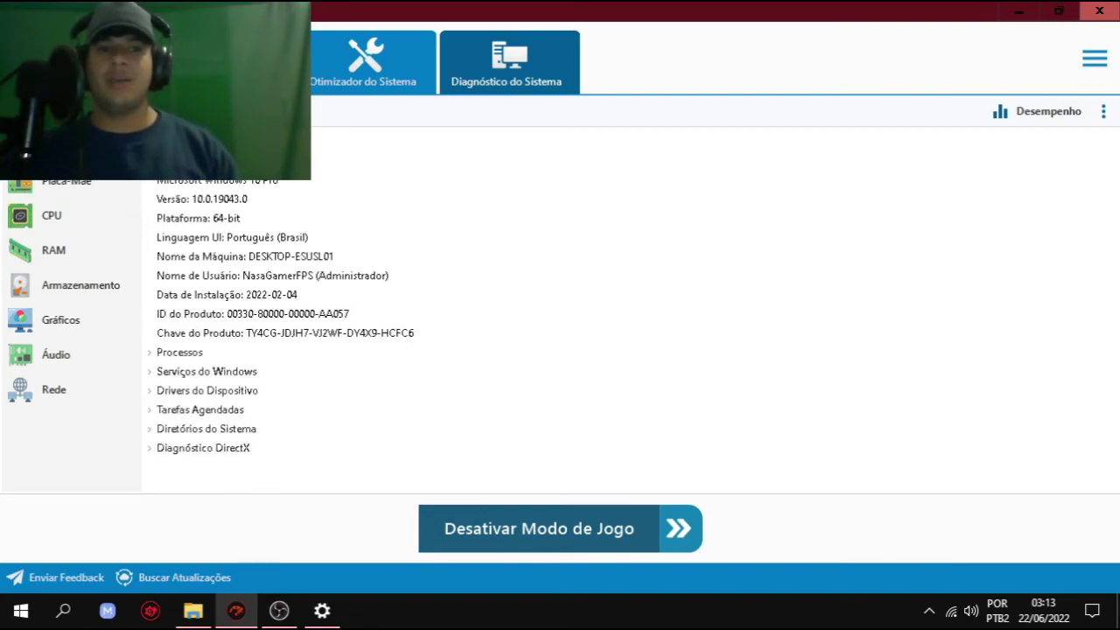